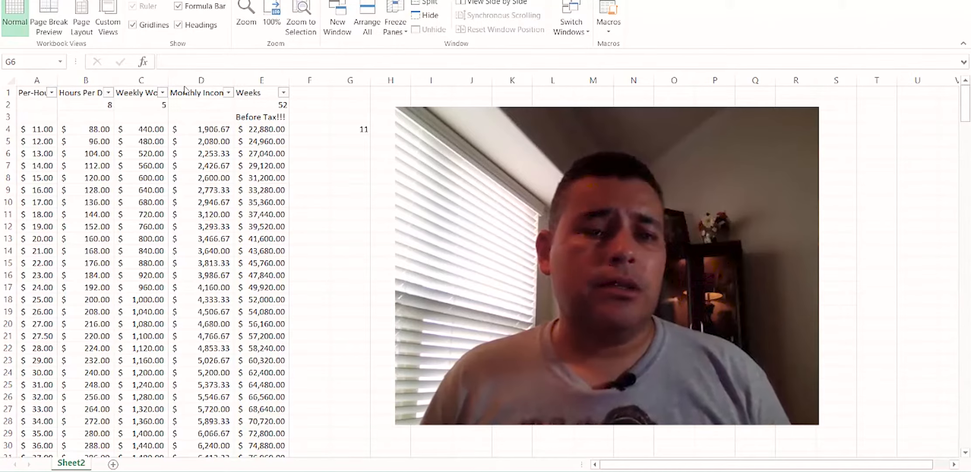
Look through the pay table beyond row 115 and back to the start, checking whether the row 1 headers stay in view
left_click(86, 79)
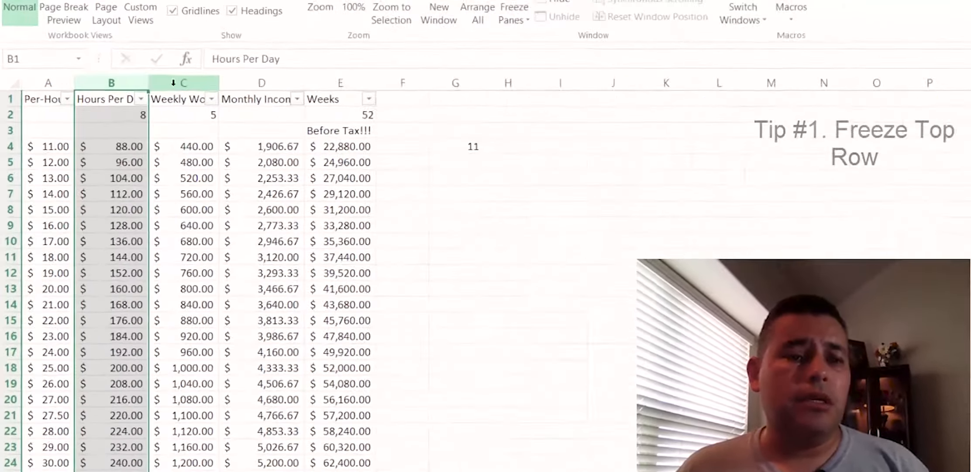
left_click(461, 171)
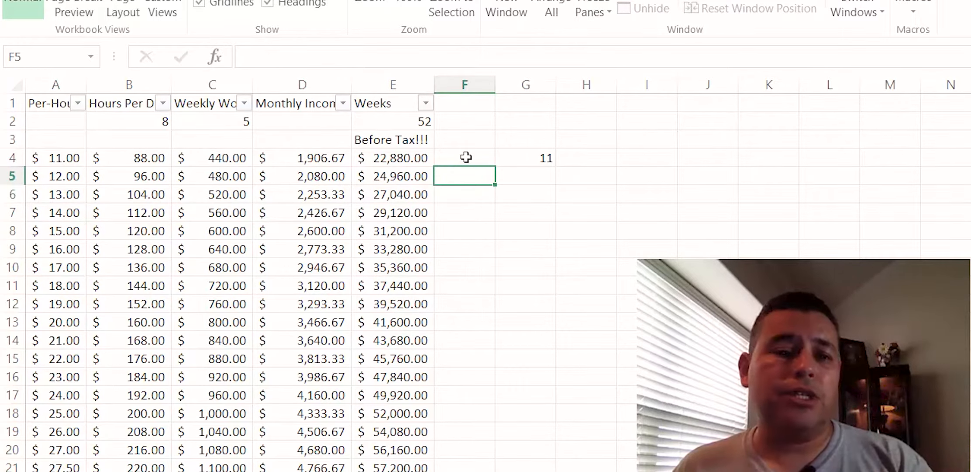
scroll(466, 157, "down", 17)
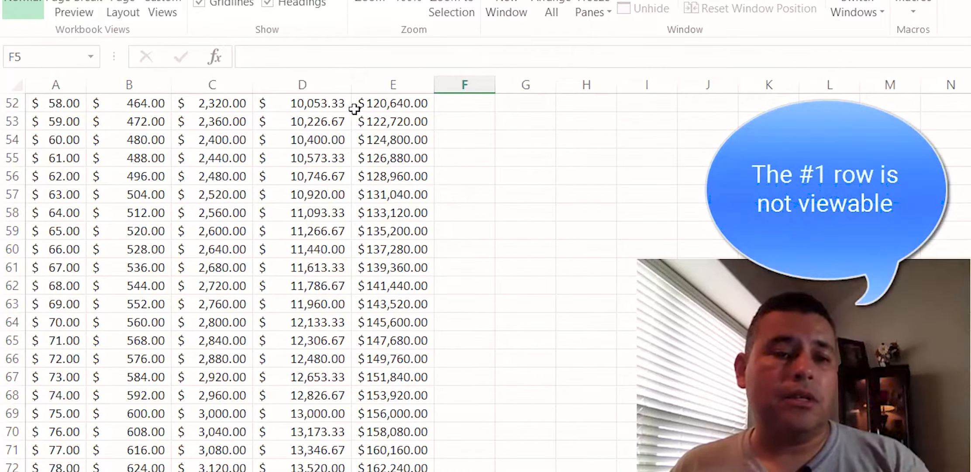
scroll(343, 113, "down", 5)
scroll(343, 114, "up", 20)
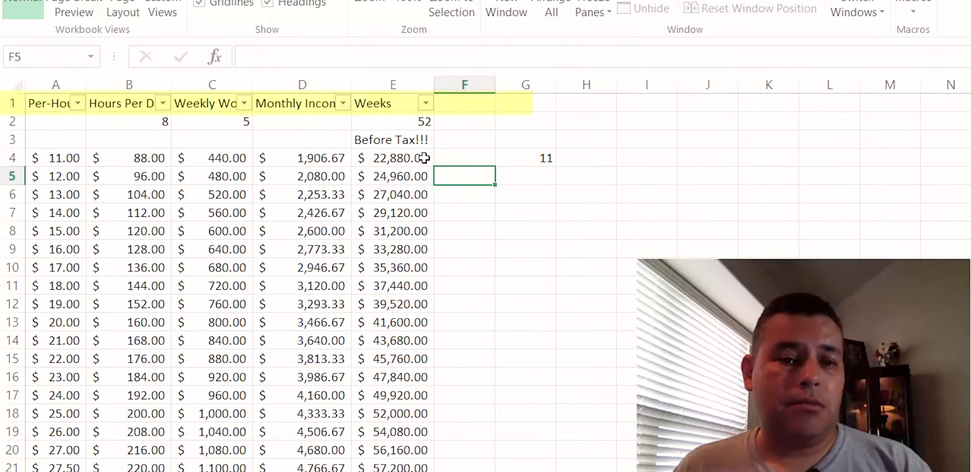
scroll(424, 158, "down", 5)
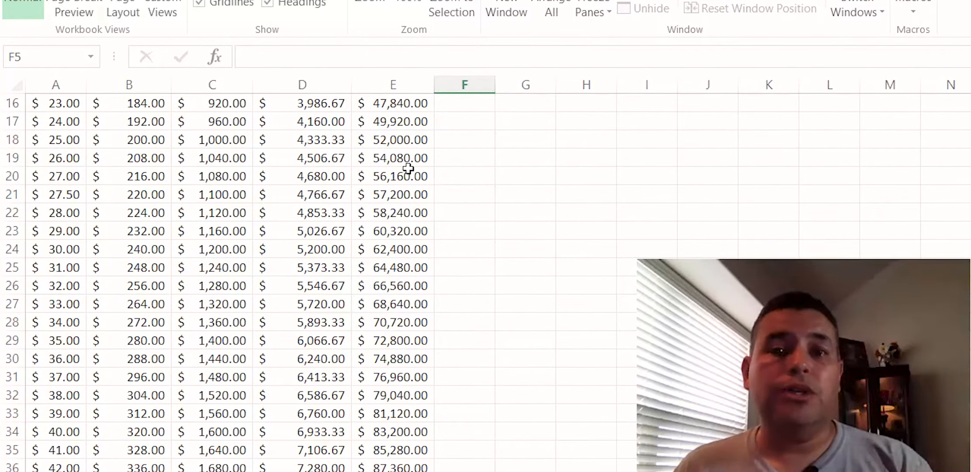
scroll(408, 168, "down", 20)
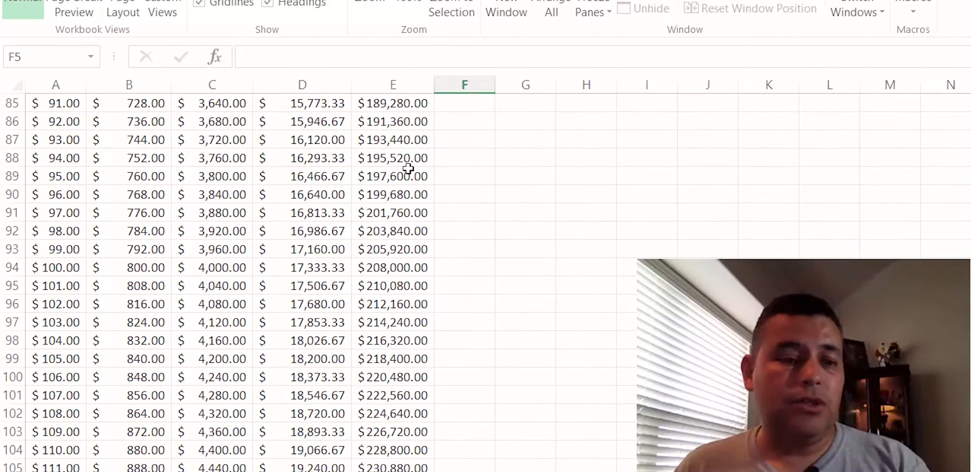
scroll(408, 169, "down", 10)
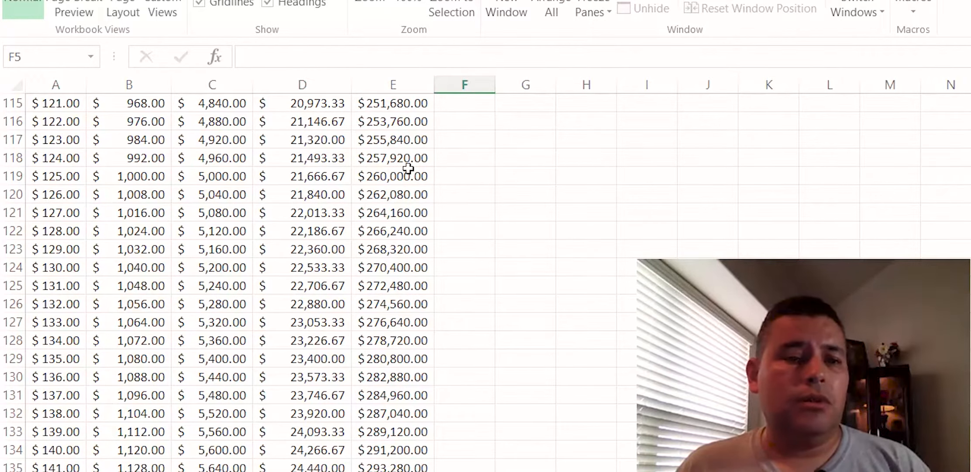
scroll(408, 168, "up", 14)
scroll(408, 168, "up", 20)
Freeze the top row so the row 1 headers remain in view while moving through the sheet
left_click(397, 108)
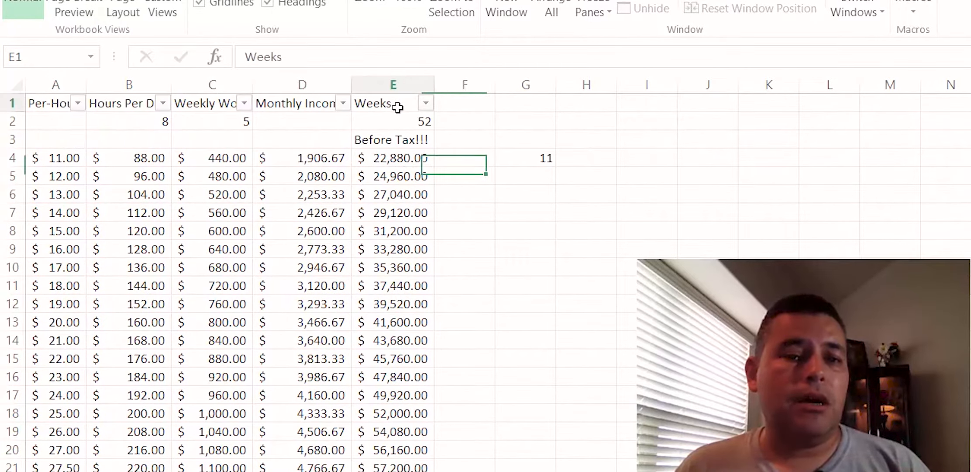
left_click(11, 103)
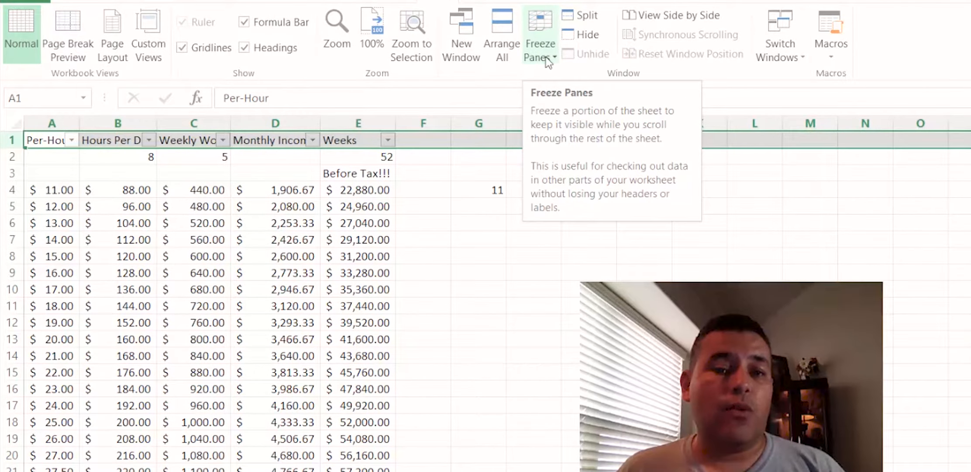
left_click(549, 61)
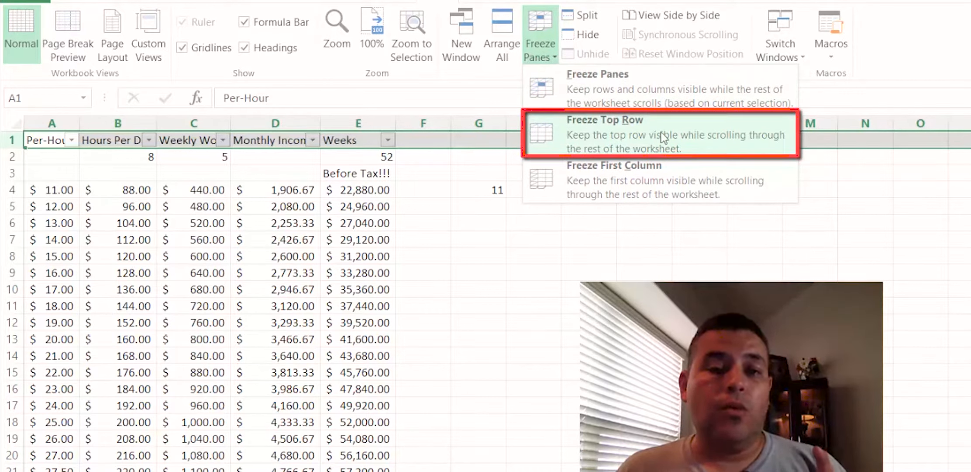
left_click(606, 134)
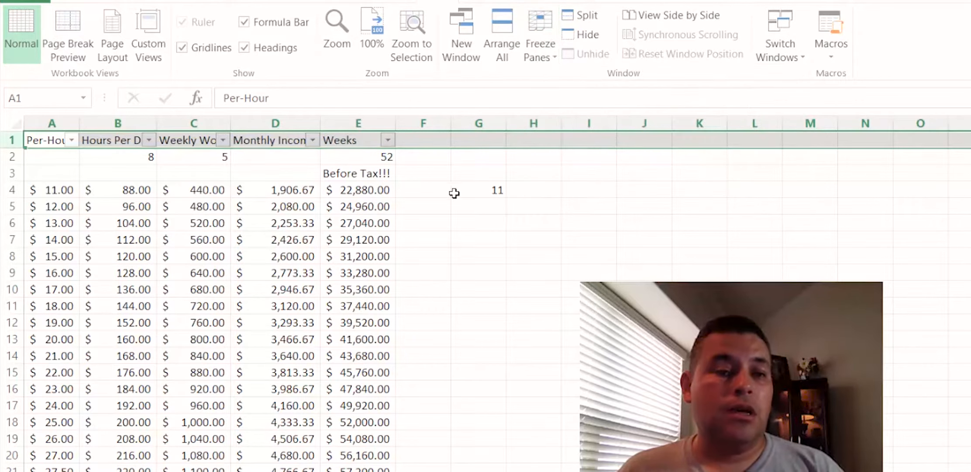
Check the frozen header row against the lower rows of the pay table, comparing cell E23 with its column header in E1
scroll(280, 189, "down", 18)
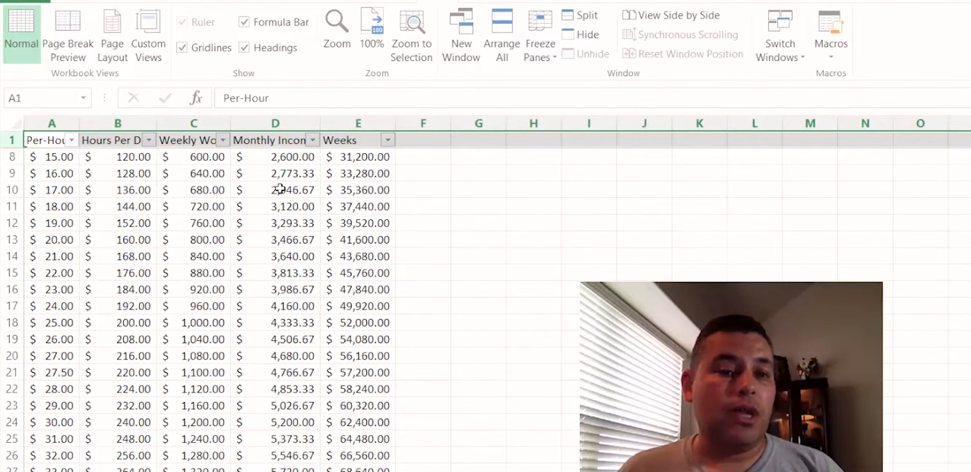
scroll(280, 189, "down", 20)
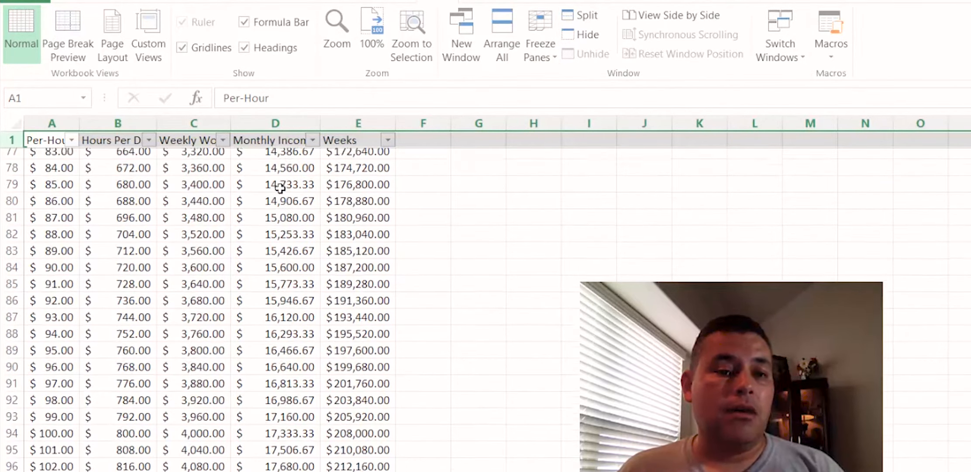
scroll(280, 188, "down", 14)
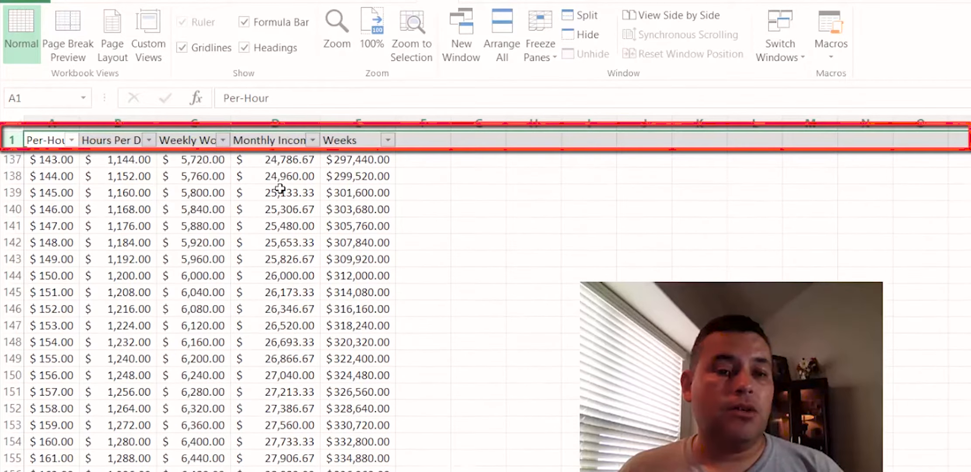
scroll(280, 188, "up", 20)
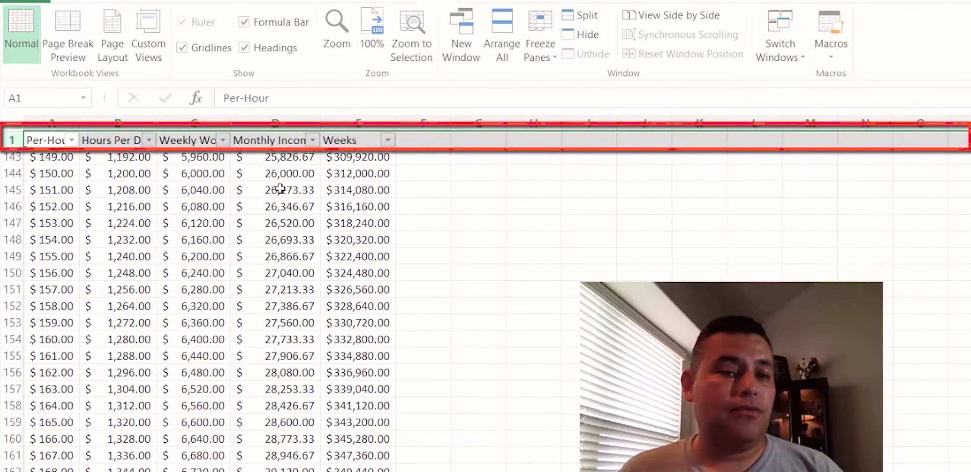
scroll(280, 189, "up", 1)
scroll(281, 189, "up", 20)
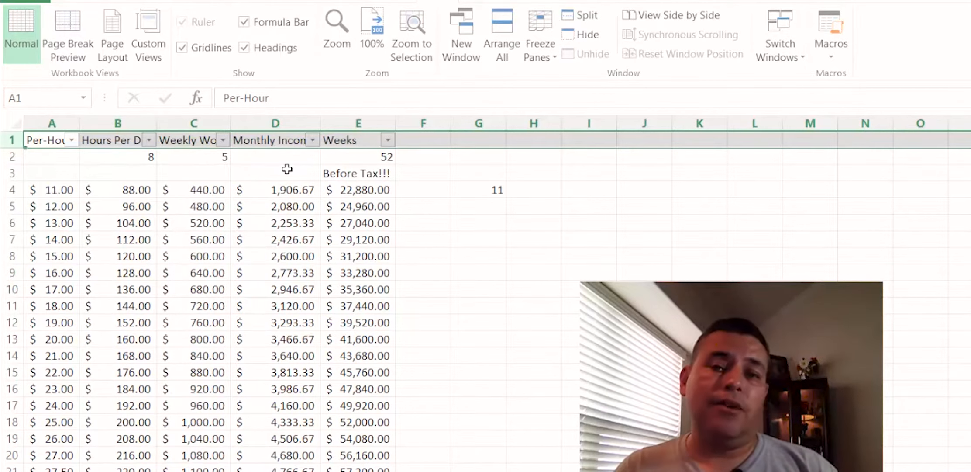
scroll(287, 169, "down", 5)
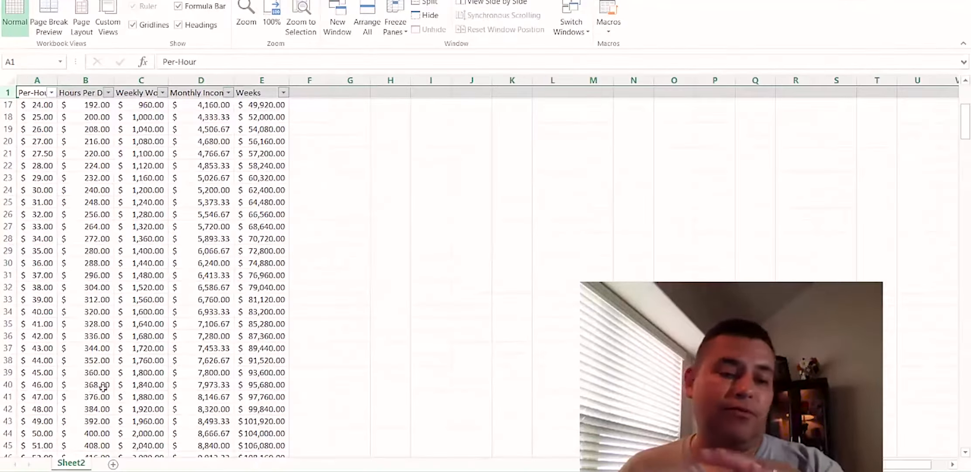
scroll(139, 384, "down", 1)
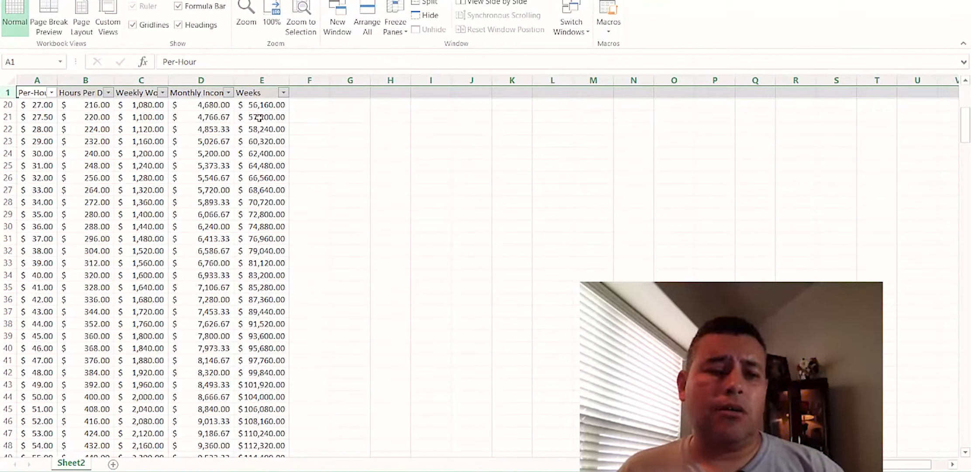
left_click(263, 141)
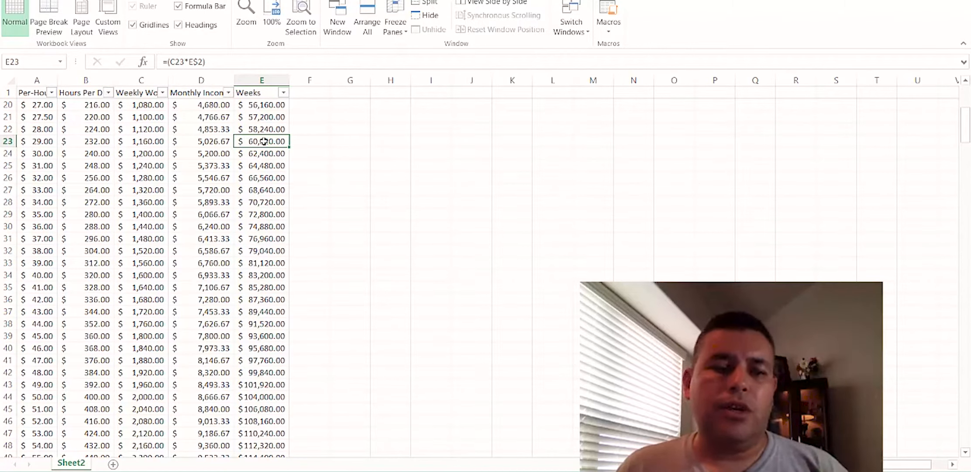
left_click(262, 94)
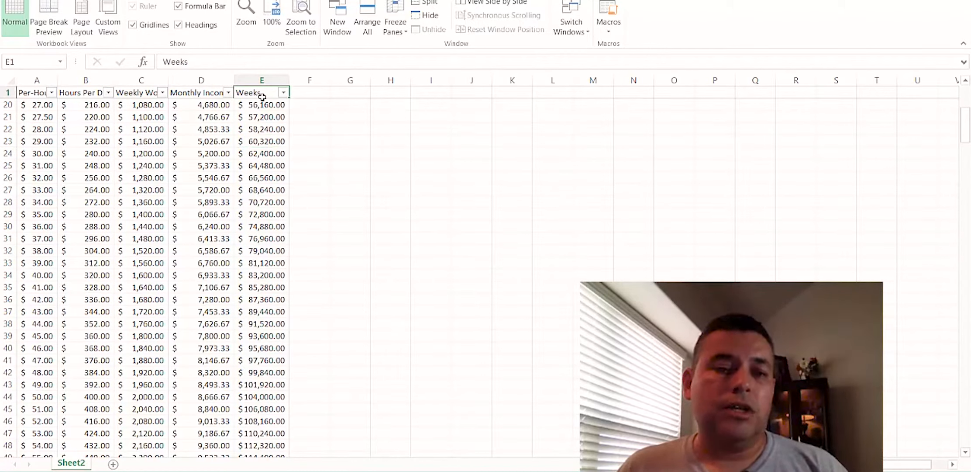
left_click(314, 116)
scroll(240, 112, "up", 4)
scroll(240, 112, "up", 2)
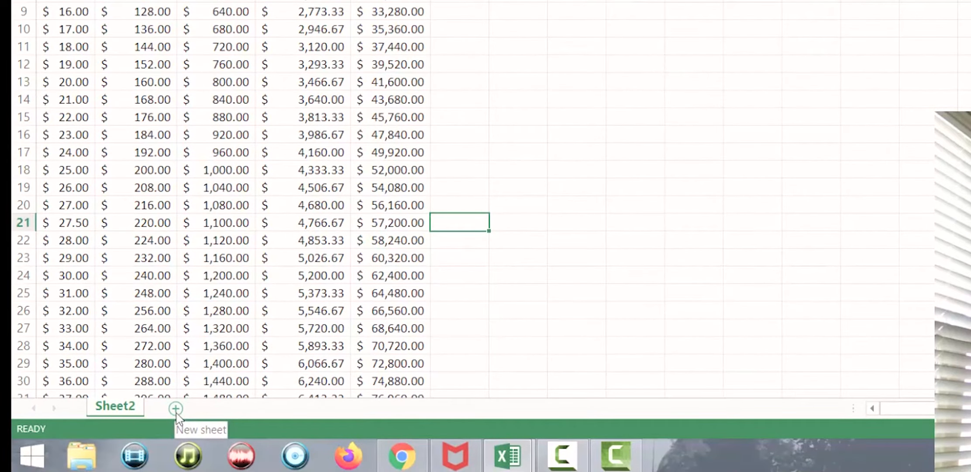
Add one blank worksheet after Sheet2 and another before it, returning to Sheet2 each time
left_click(175, 409)
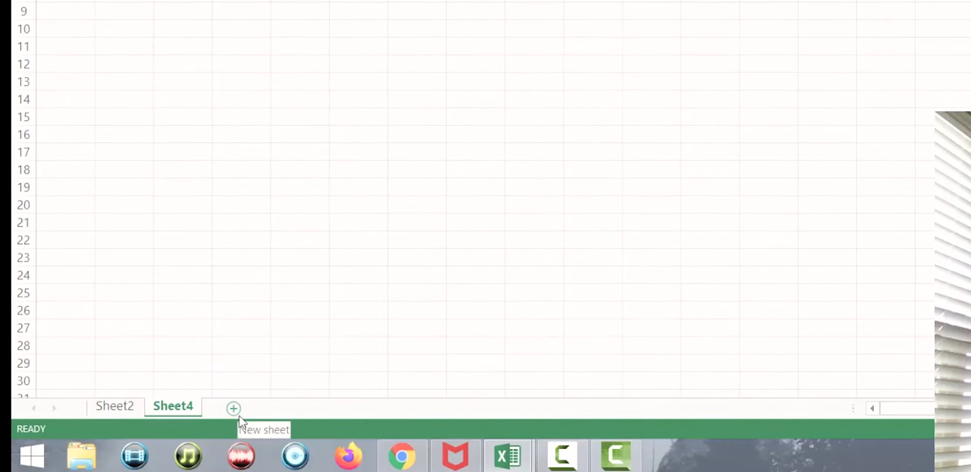
left_click(120, 408)
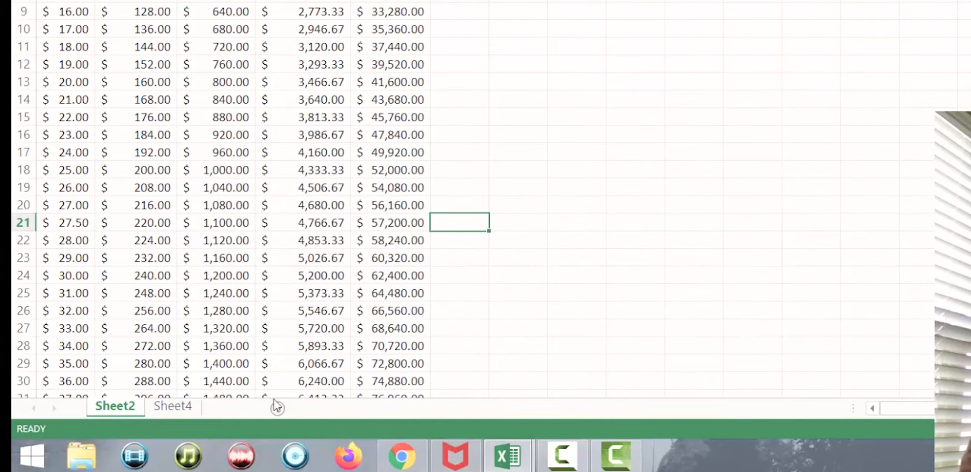
key("shift+F11")
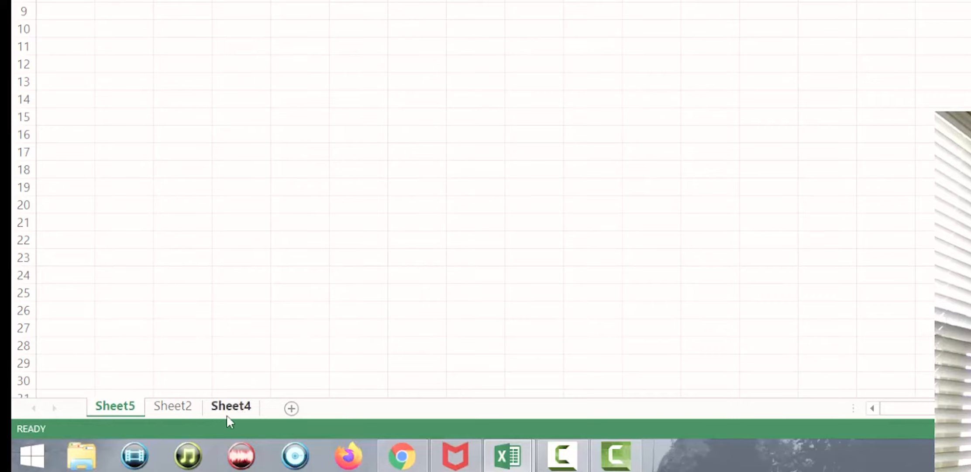
left_click(174, 407)
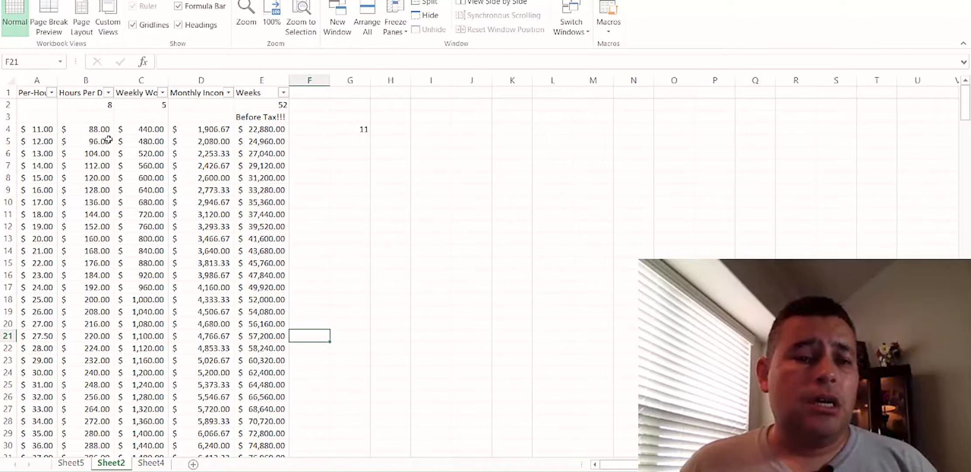
Examine the sequence of hourly rates in column A, from cell A4 down past row 120
left_click(44, 129)
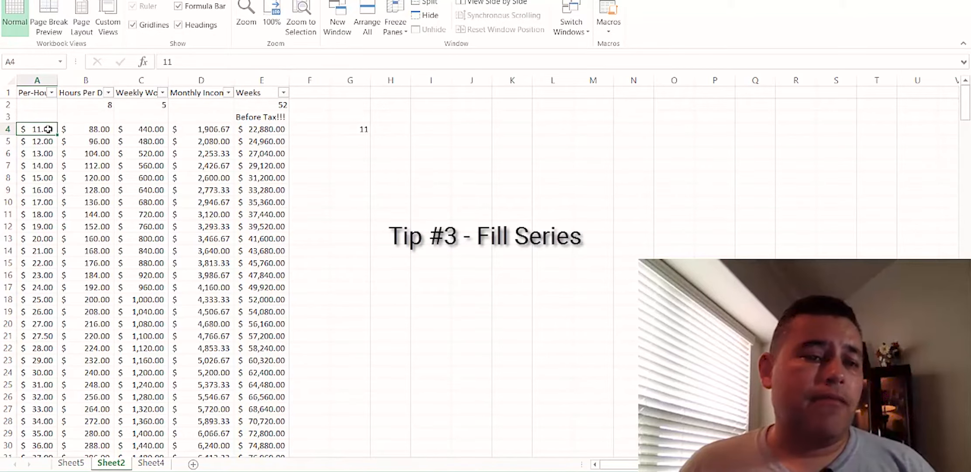
left_click(43, 142)
left_click(42, 153)
scroll(43, 154, "down", 1)
scroll(43, 154, "down", 9)
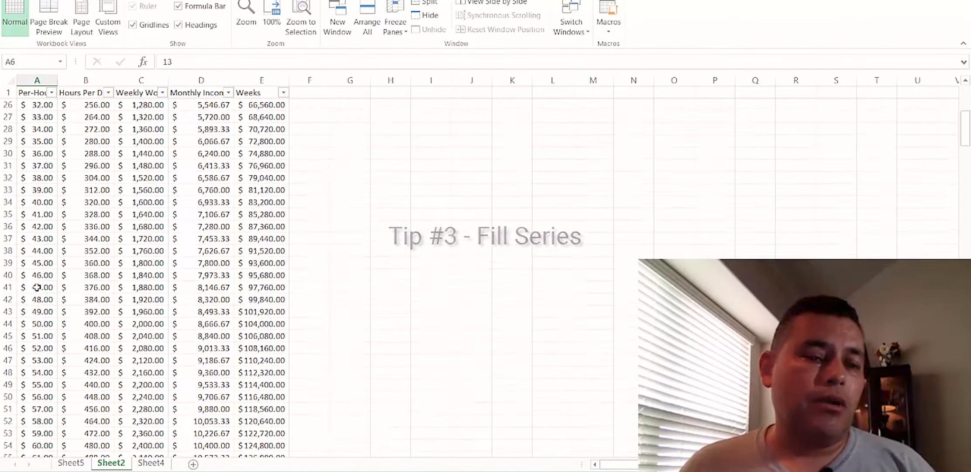
scroll(43, 292, "down", 7)
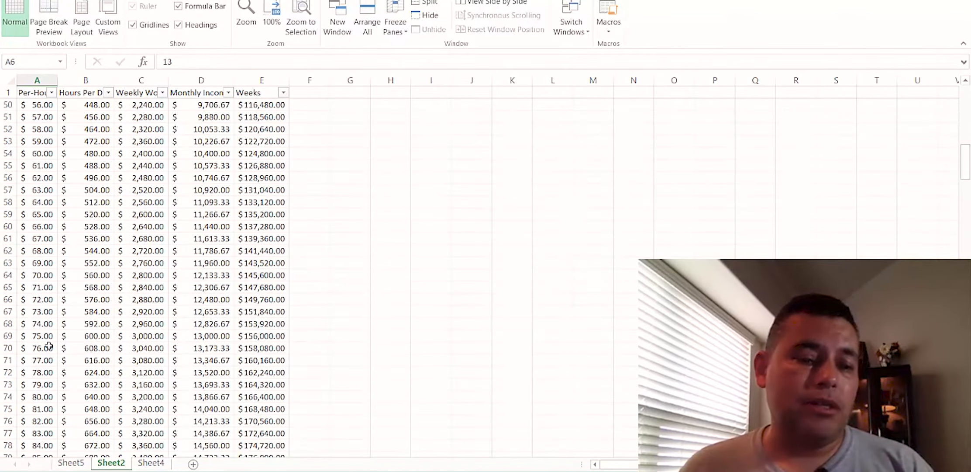
scroll(40, 400, "down", 16)
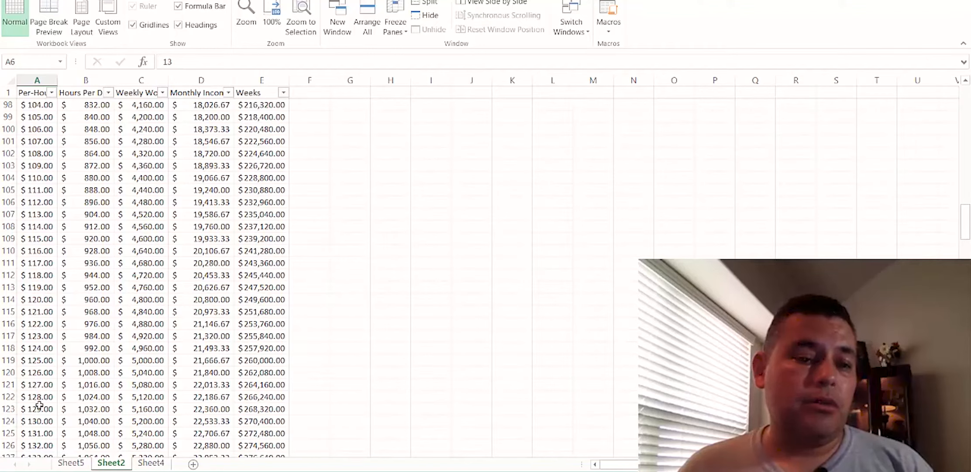
scroll(39, 405, "up", 20)
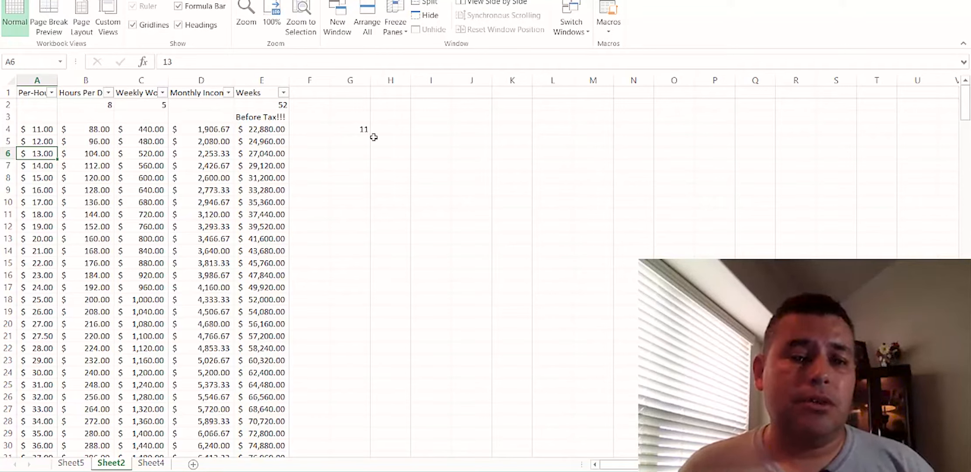
Enter 10 in cell G3, directly above the existing 11
left_click(362, 127)
left_click(365, 117)
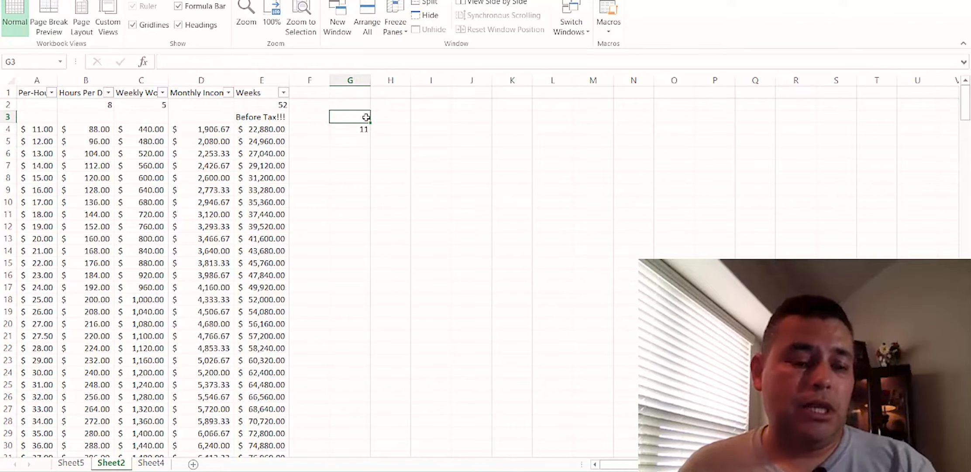
type("10")
key("BackSpace")
type("0")
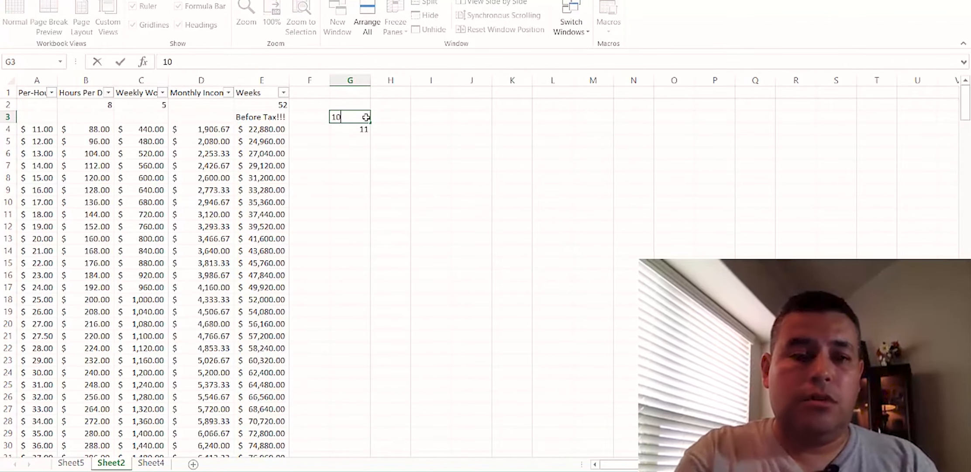
key("Return")
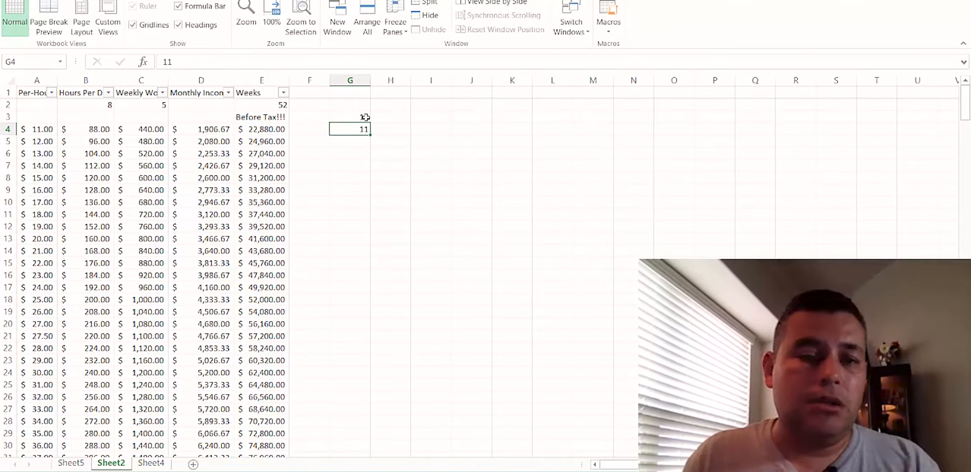
Enter 12 in cell G5, directly below the 10 and 11 in column G
left_click(366, 117)
left_click(363, 127)
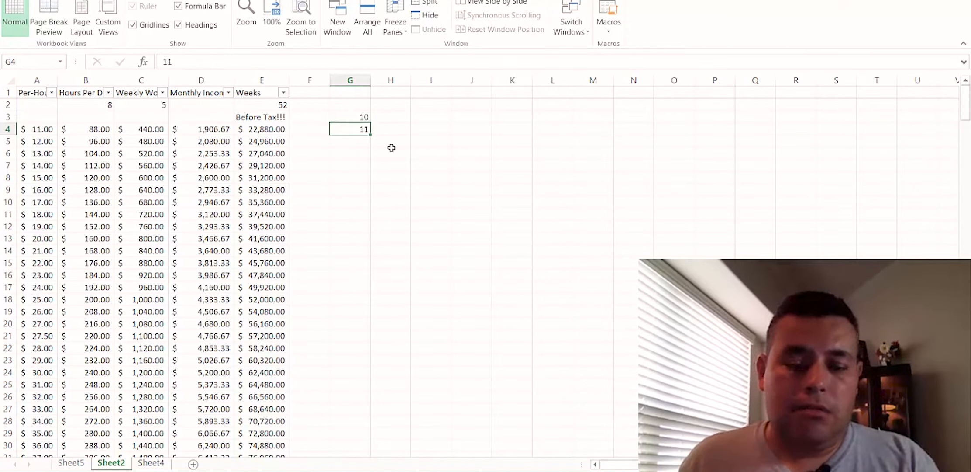
key("Return")
type("12")
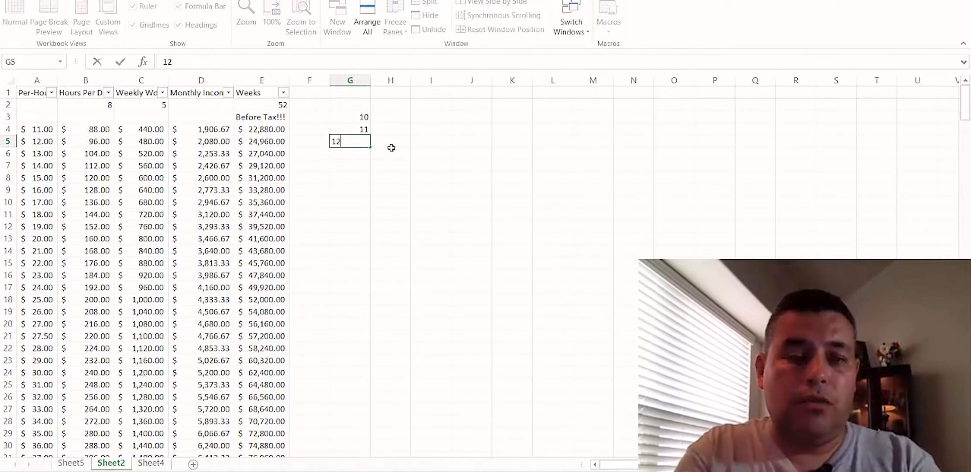
key("Return")
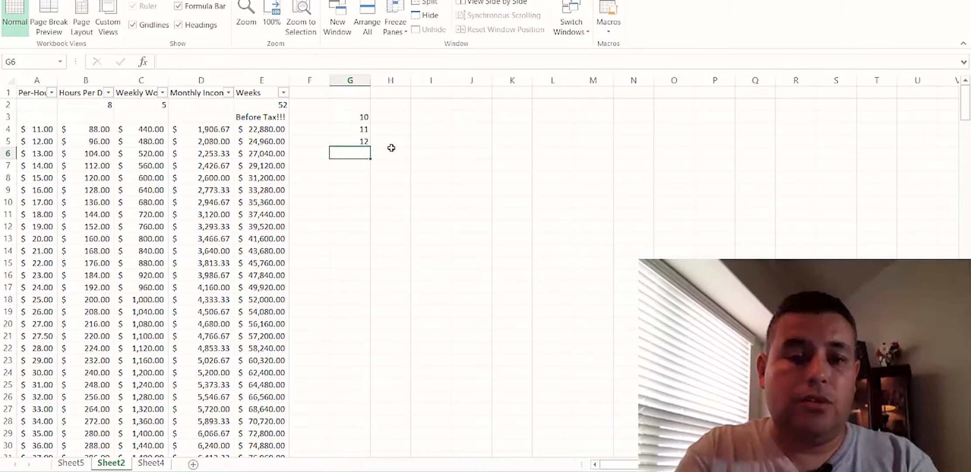
Fill cell G5 down to G13 and set the fill option to Fill Series so the numbers increase by one
left_click(362, 140)
left_click(360, 129)
left_click(361, 142)
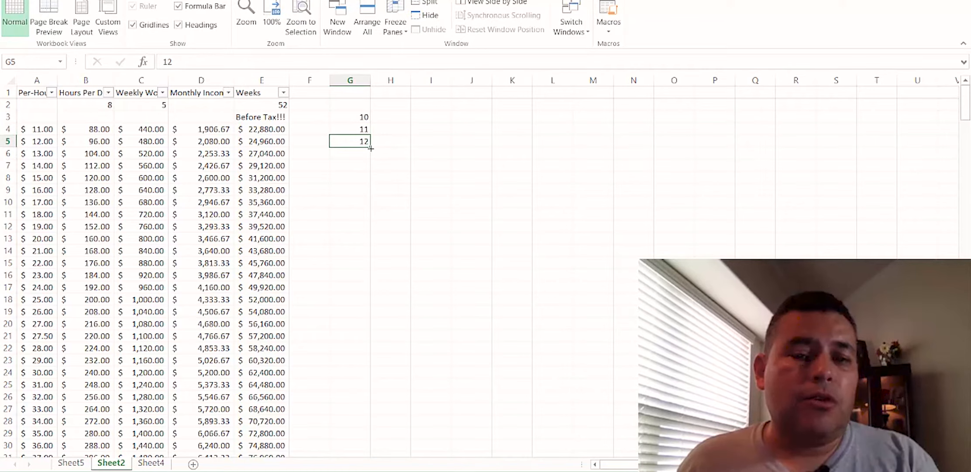
left_click_drag(370, 148, 371, 244)
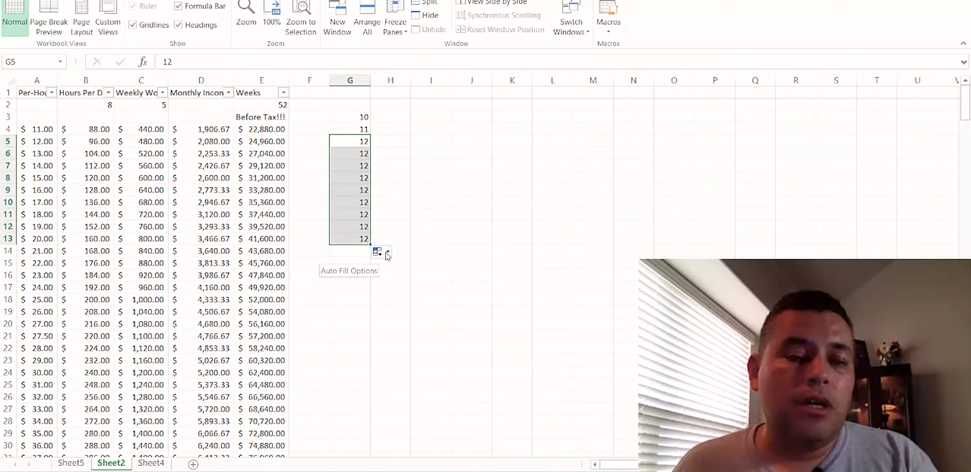
left_click(388, 252)
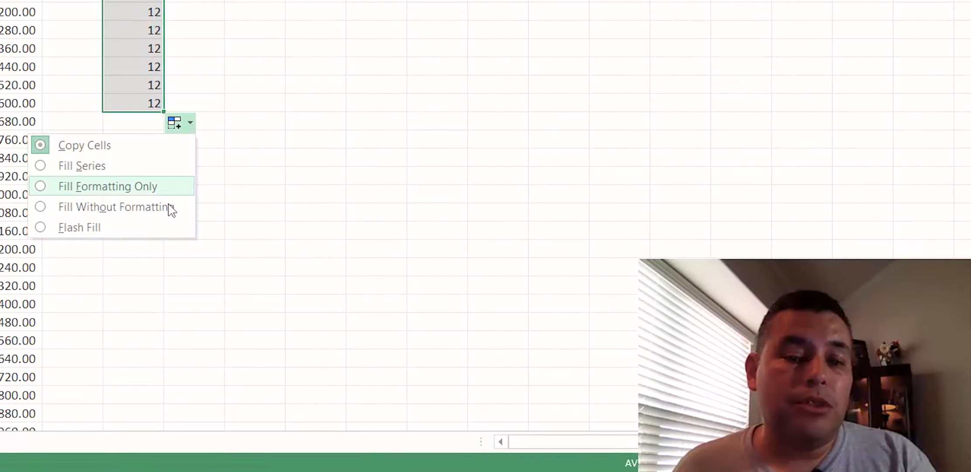
left_click(81, 171)
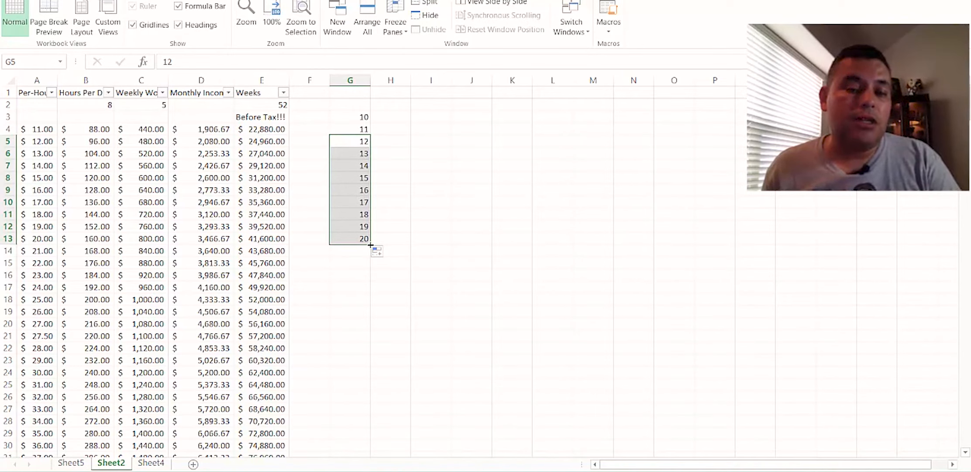
Extend the number series in column G from row 13 down to row 80
mouse_move(371, 245)
left_mouse_down()
mouse_move(371, 441)
mouse_move(366, 402)
mouse_move(364, 441)
mouse_move(359, 425)
left_mouse_up()
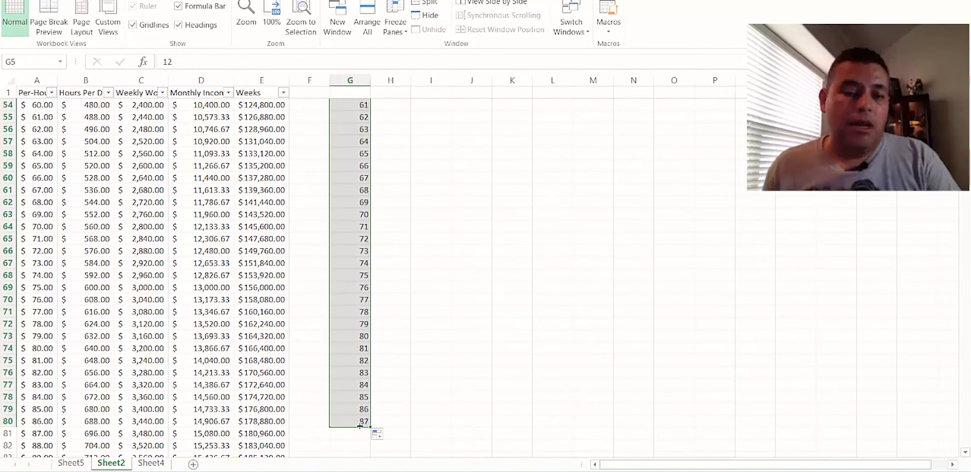
left_click(403, 422)
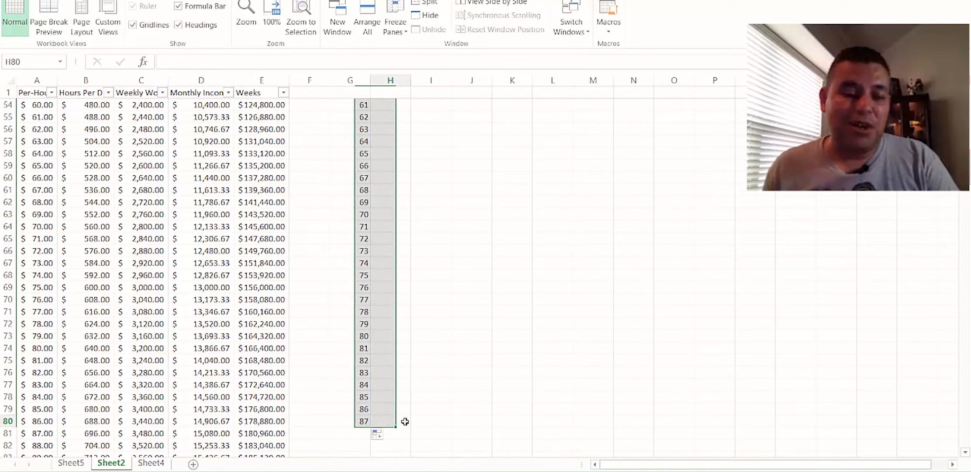
left_click(359, 424)
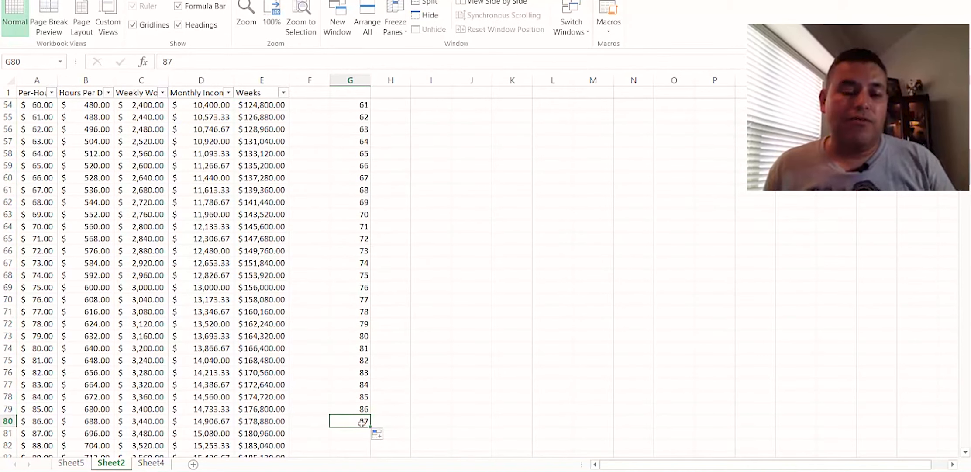
scroll(410, 406, "up", 17)
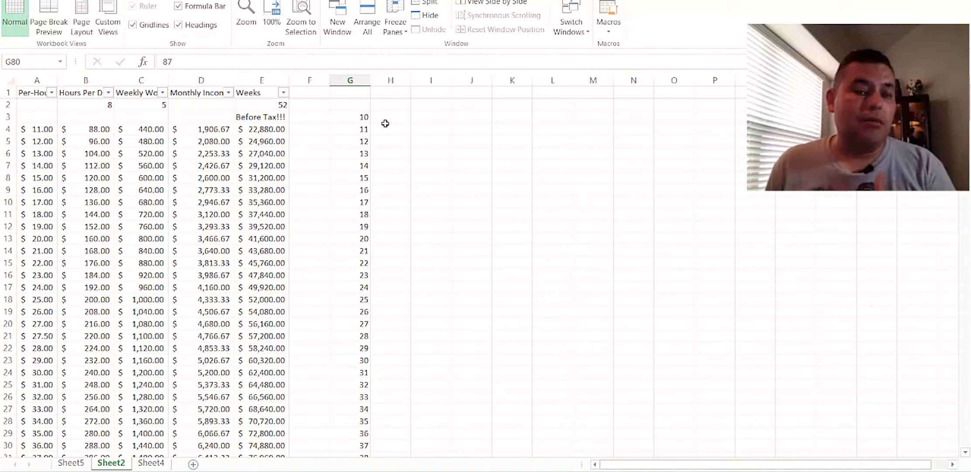
Review the start of the number series in column G from G3 and the frozen header row 1 with its filters
left_click(350, 117)
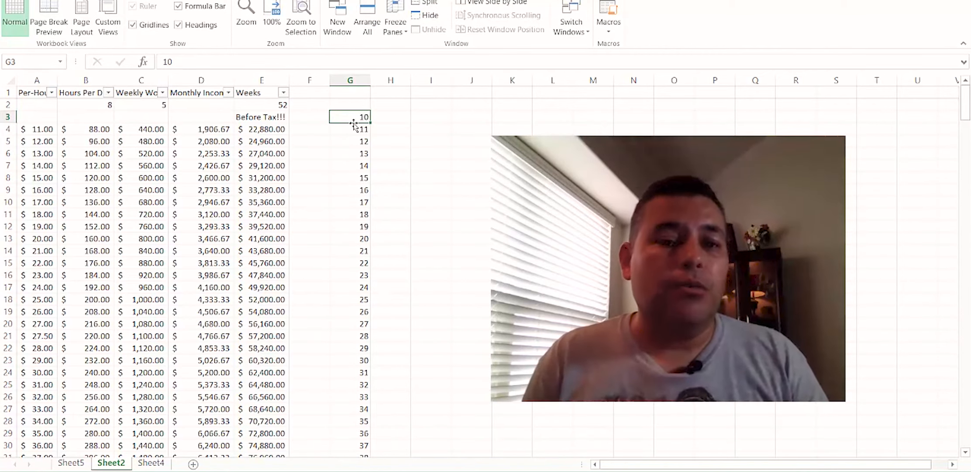
left_click(384, 122)
left_click(359, 122)
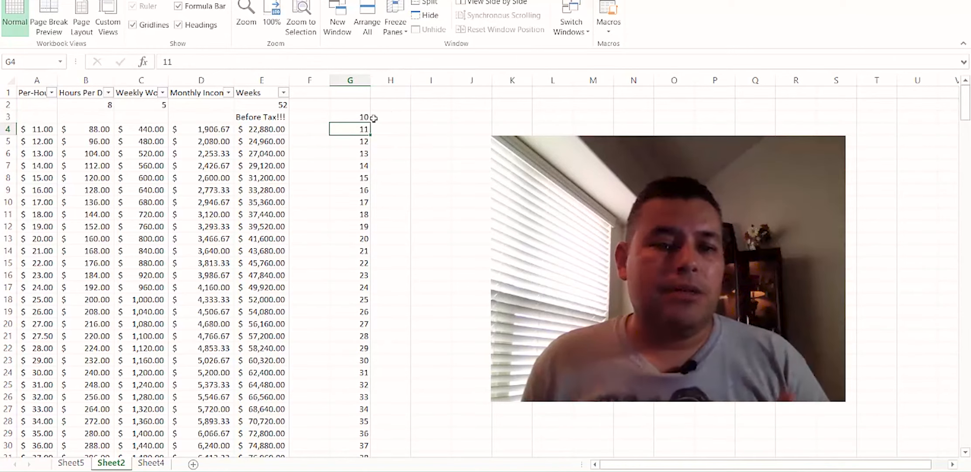
left_click(391, 115)
left_click(162, 93)
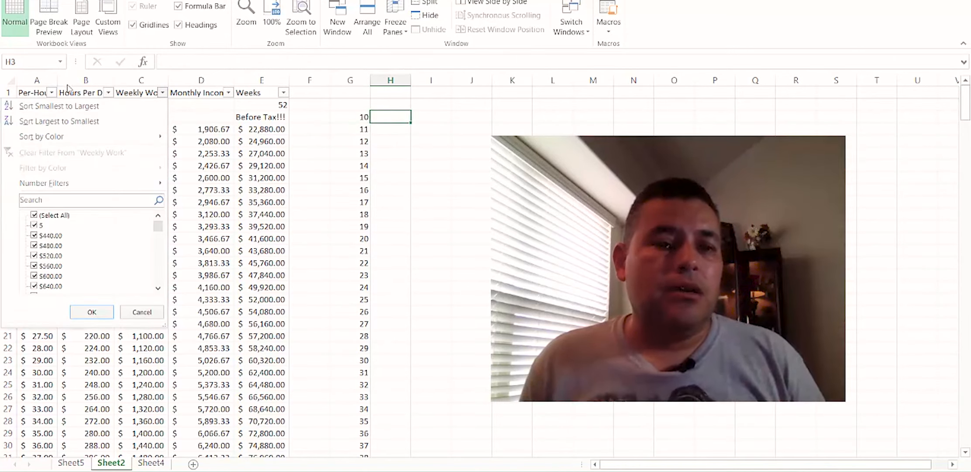
key("Escape")
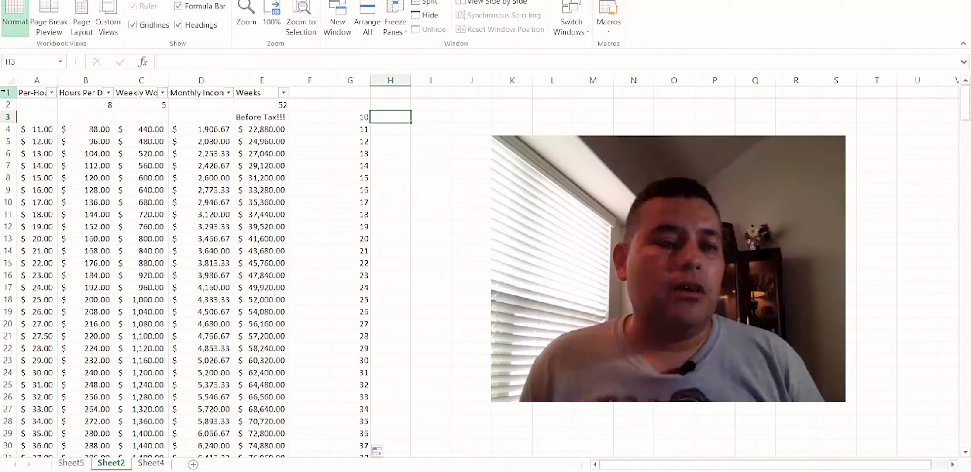
left_click(5, 92)
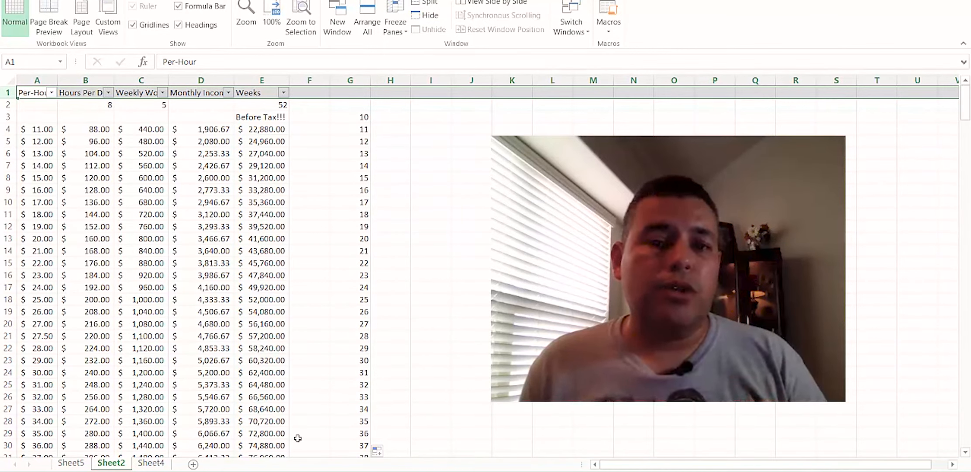
left_click(365, 117)
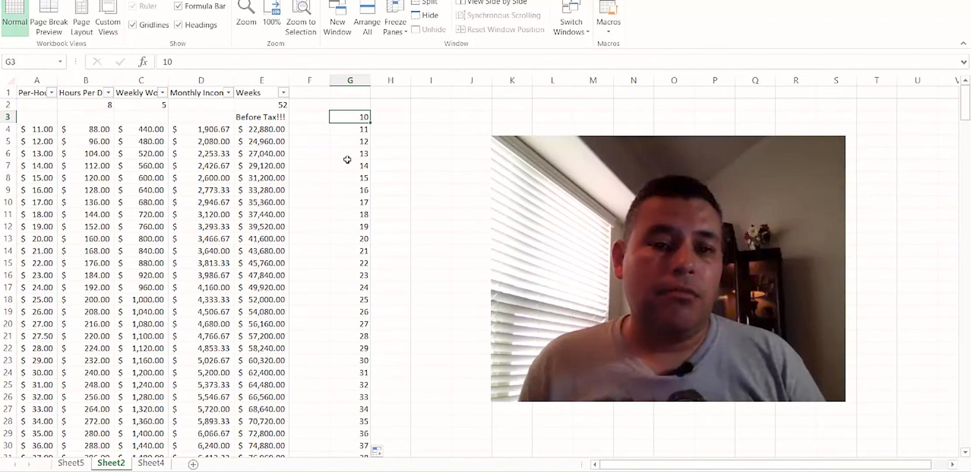
left_click(362, 138)
left_click(366, 121)
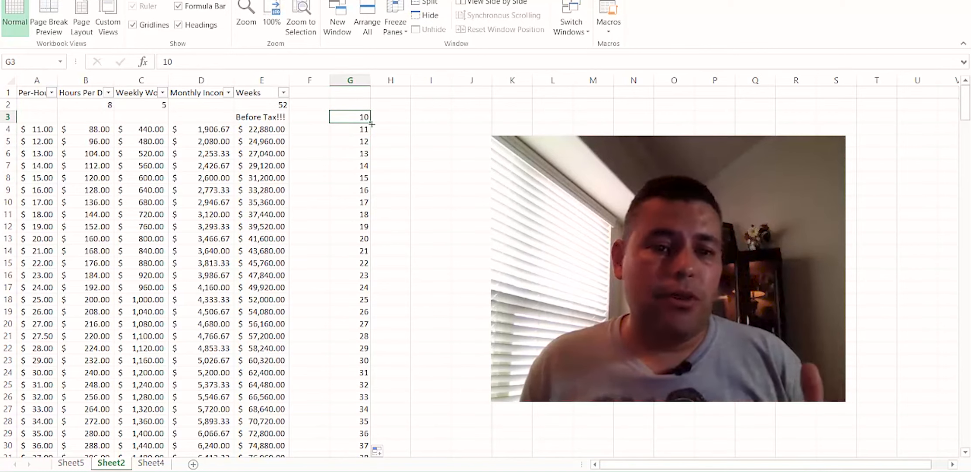